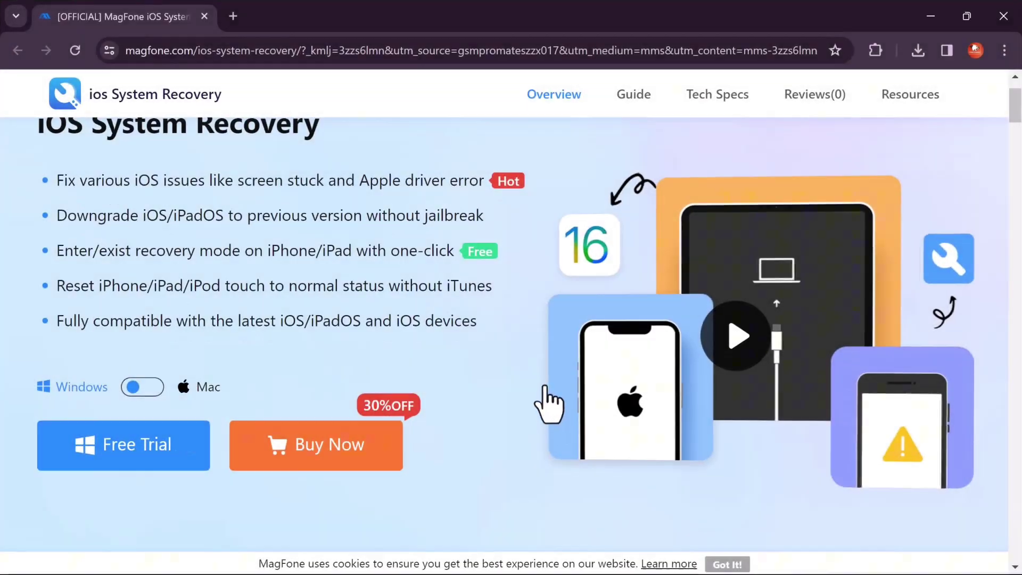
{"action": "scroll", "coordinate": [758, 215], "scroll_direction": "up", "scroll_amount": 2}
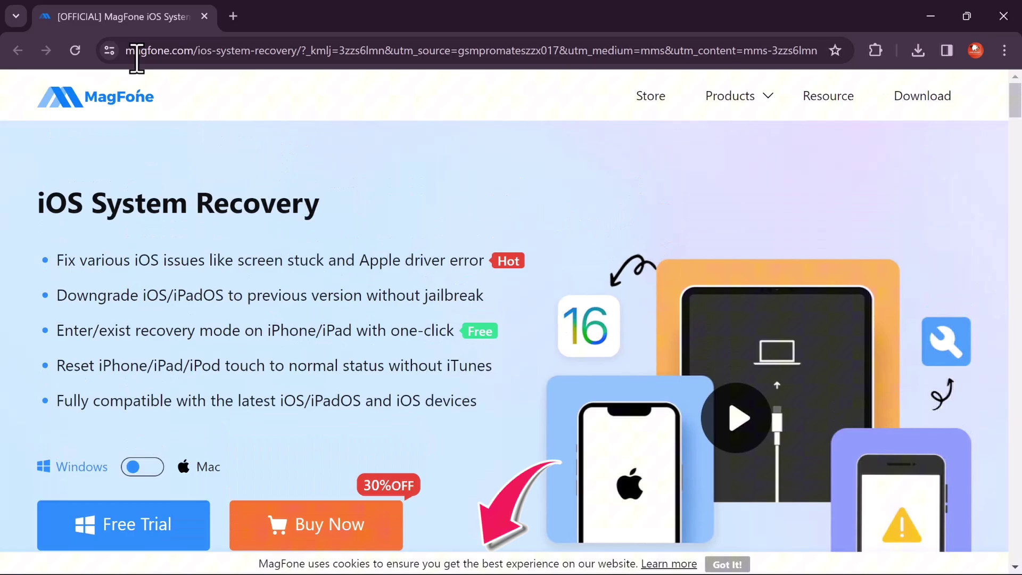
Step: Switch the download platform on the MagFone page to Mac and back to Windows
{"action": "left_click_drag", "start_coordinate": [129, 53], "coordinate": [801, 96]}
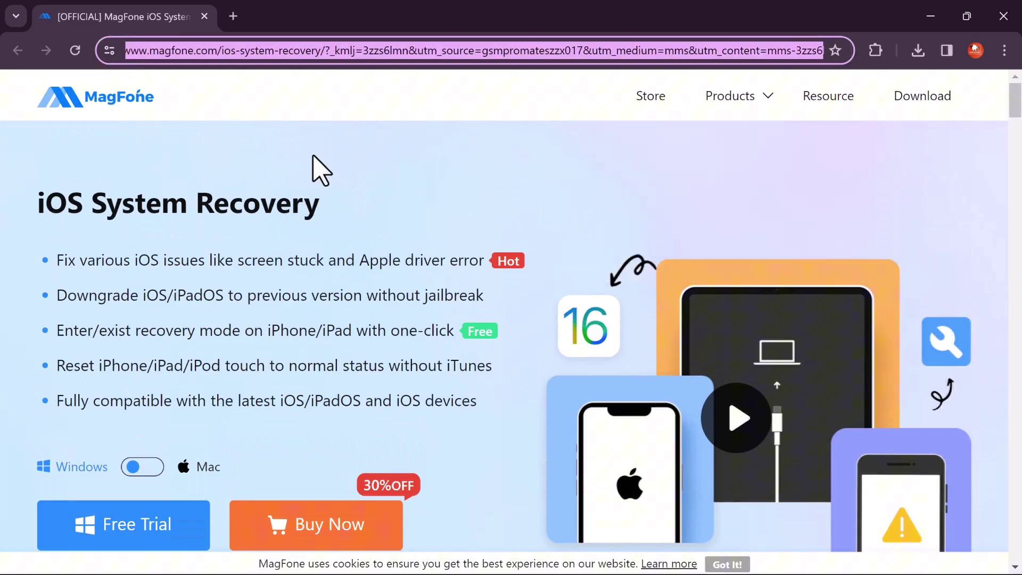
{"action": "left_click", "coordinate": [320, 169]}
{"action": "scroll", "coordinate": [183, 223], "scroll_direction": "down", "scroll_amount": 4}
{"action": "scroll", "coordinate": [354, 240], "scroll_direction": "up", "scroll_amount": 1}
{"action": "scroll", "coordinate": [328, 240], "scroll_direction": "up", "scroll_amount": 3}
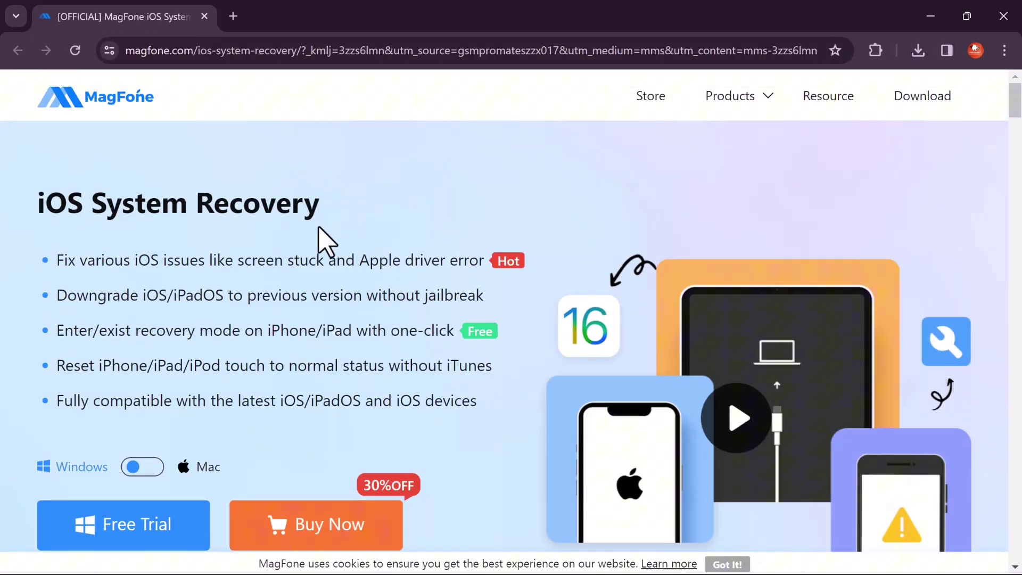
{"action": "scroll", "coordinate": [323, 241], "scroll_direction": "down", "scroll_amount": 1}
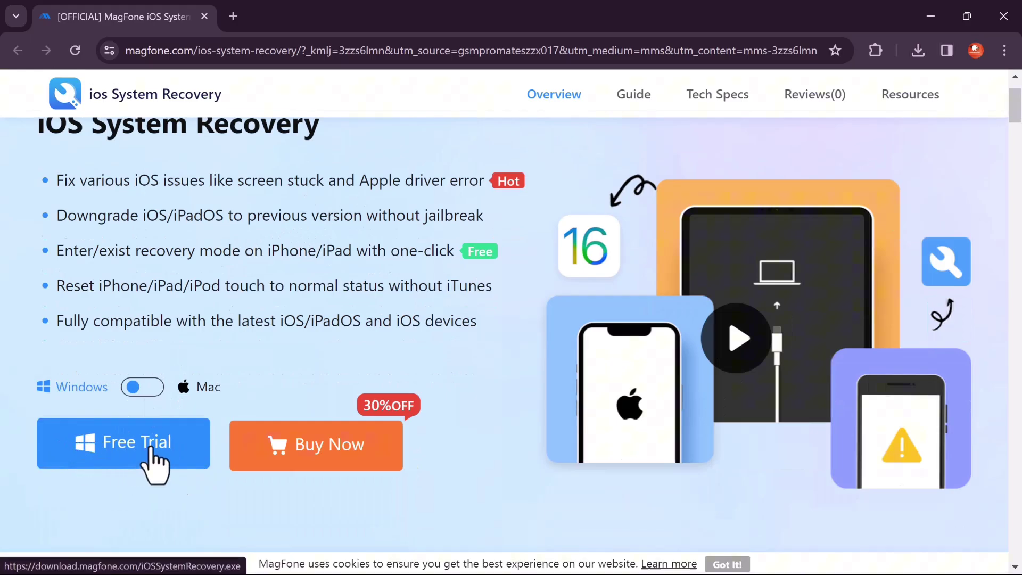
{"action": "left_click", "coordinate": [147, 390]}
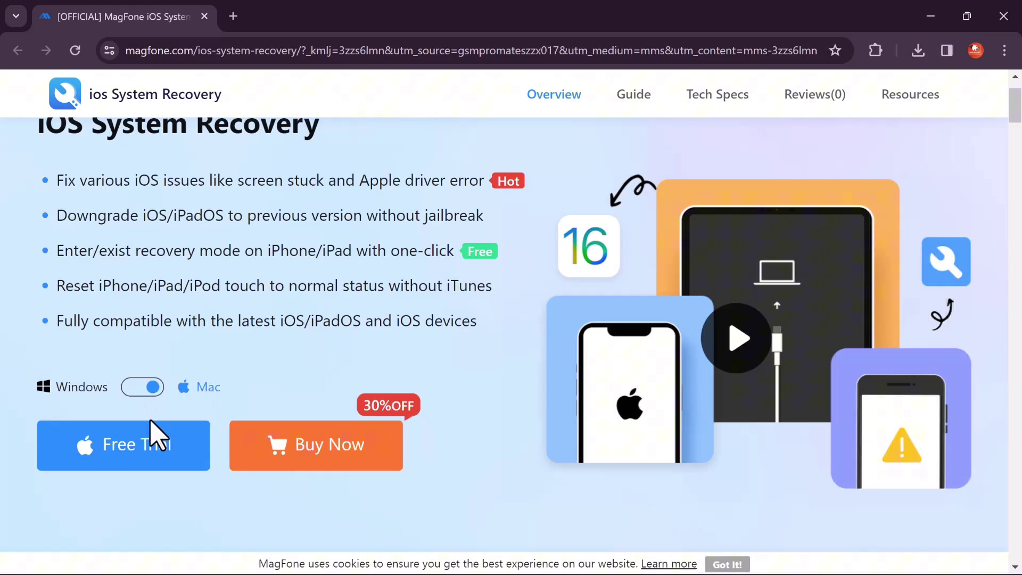
{"action": "left_click", "coordinate": [142, 388]}
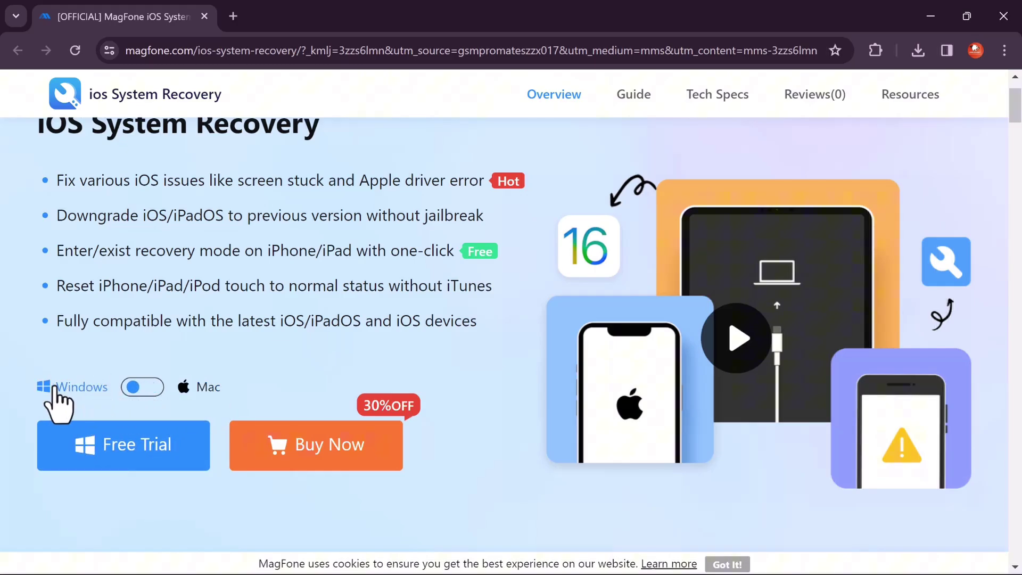
{"action": "scroll", "coordinate": [135, 435], "scroll_direction": "down", "scroll_amount": 2}
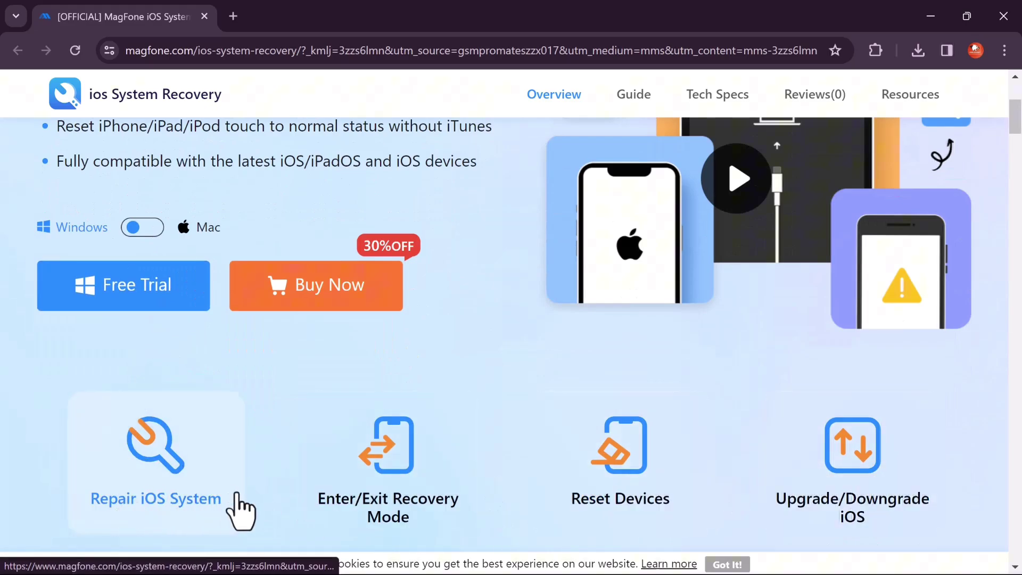
{"action": "scroll", "coordinate": [830, 506], "scroll_direction": "up", "scroll_amount": 3}
{"action": "scroll", "coordinate": [404, 484], "scroll_direction": "down", "scroll_amount": 2}
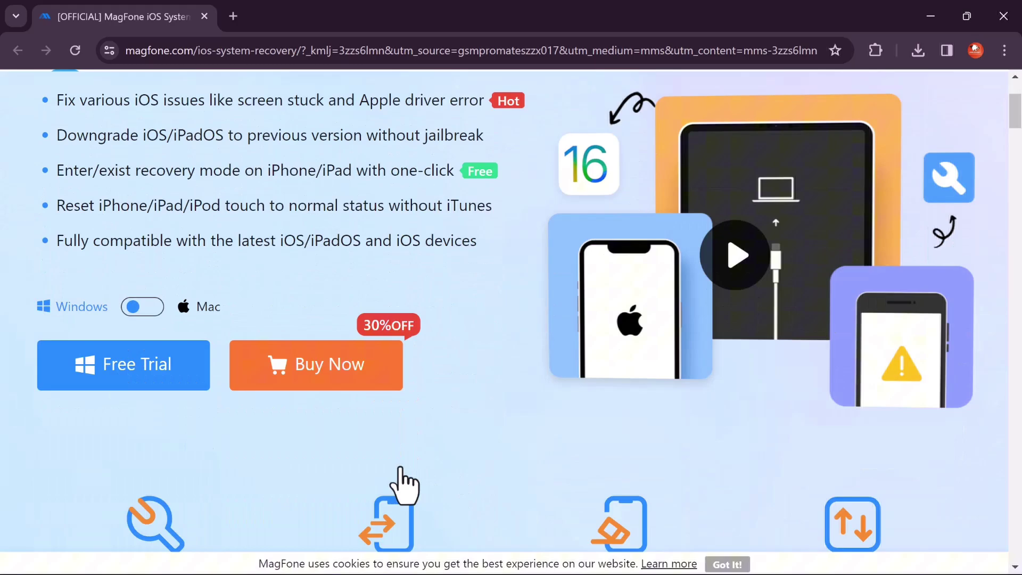
{"action": "scroll", "coordinate": [403, 484], "scroll_direction": "down", "scroll_amount": 1}
Step: Download the Windows free trial and run the downloaded installer
{"action": "left_click", "coordinate": [125, 313]}
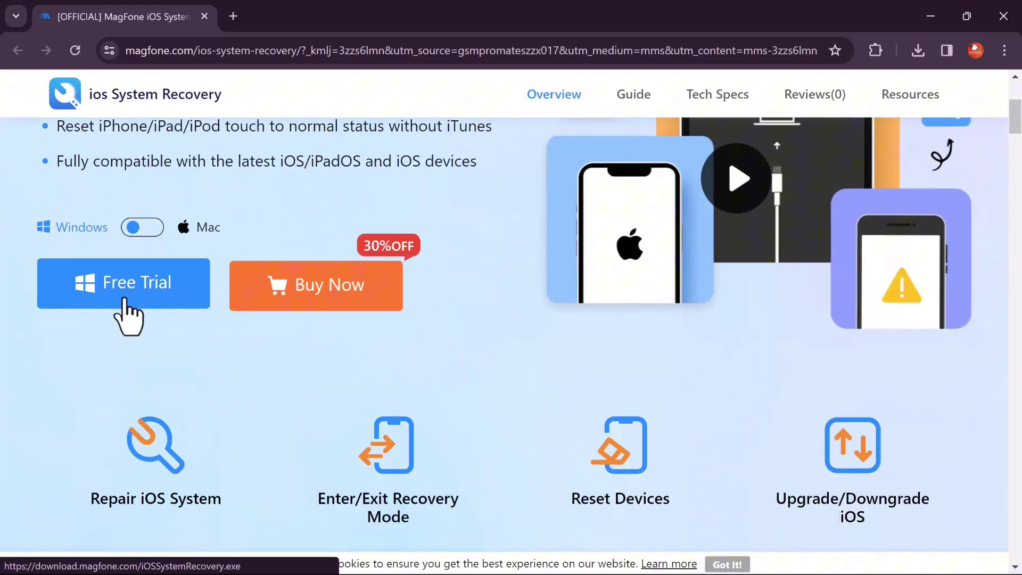
{"action": "left_click", "coordinate": [507, 365]}
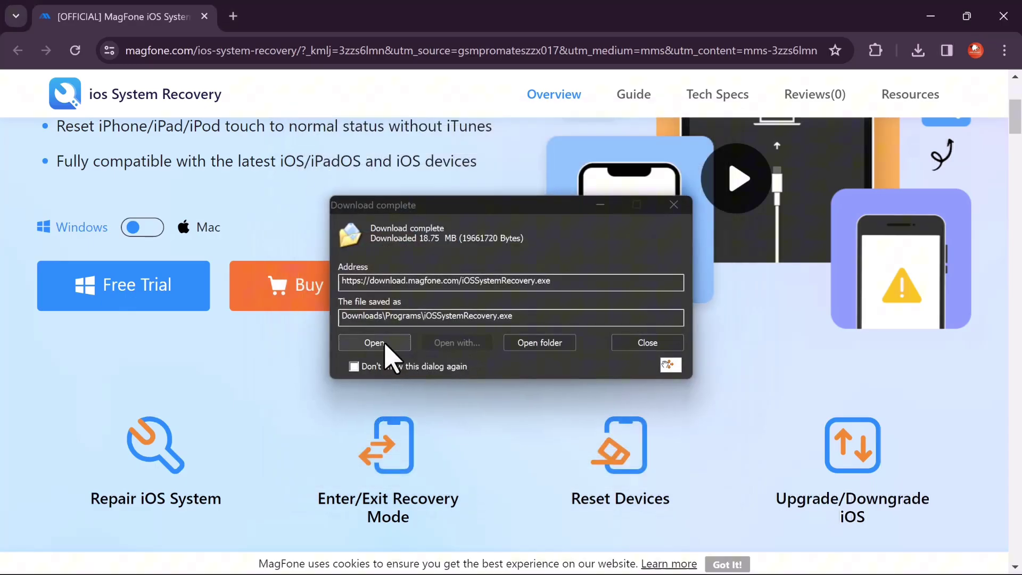
{"action": "left_click", "coordinate": [375, 344]}
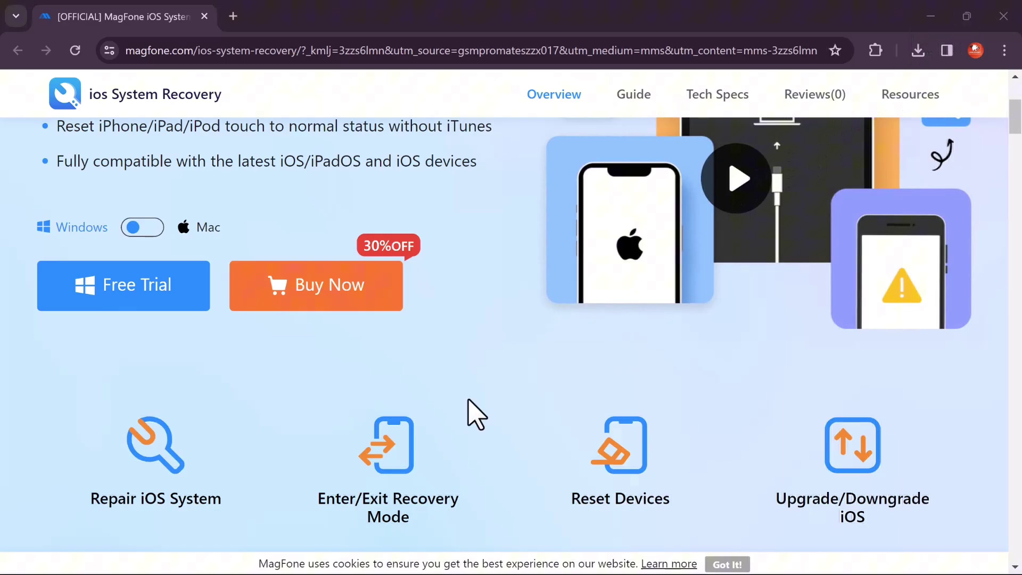
Step: Accept the license agreement and install, keeping the default folder and desktop shortcut
{"action": "left_click", "coordinate": [930, 16]}
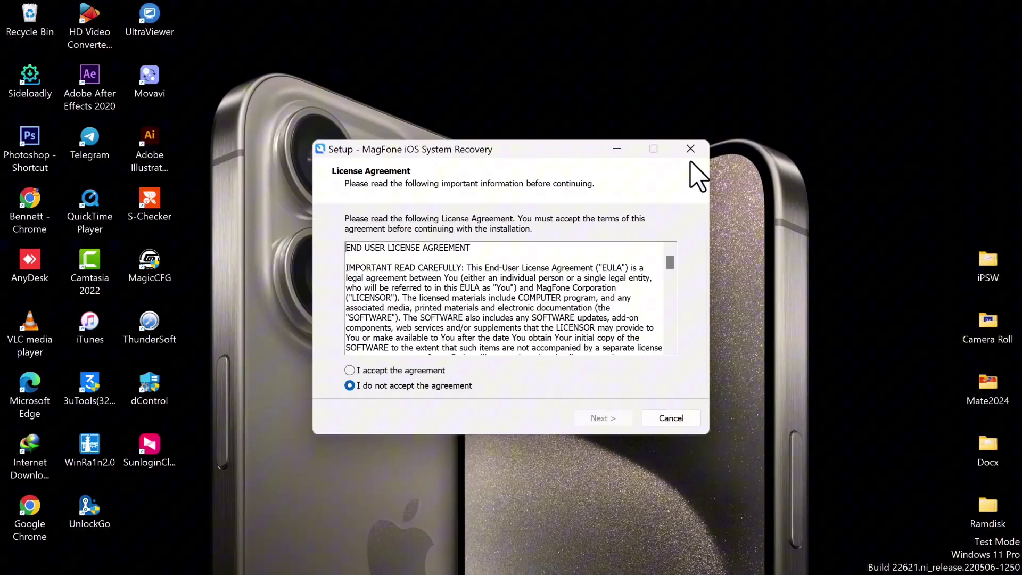
{"action": "scroll", "coordinate": [608, 280], "scroll_direction": "down", "scroll_amount": 3}
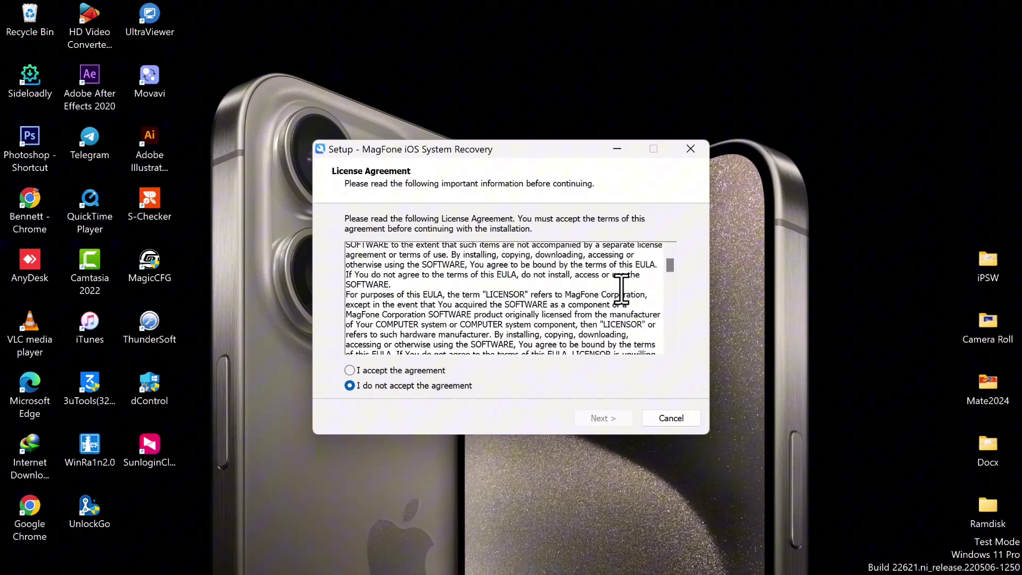
{"action": "scroll", "coordinate": [560, 272], "scroll_direction": "up", "scroll_amount": 3}
{"action": "mouse_move", "coordinate": [348, 248]}
{"action": "left_mouse_down"}
{"action": "mouse_move", "coordinate": [518, 296]}
{"action": "mouse_move", "coordinate": [609, 470]}
{"action": "left_mouse_up"}
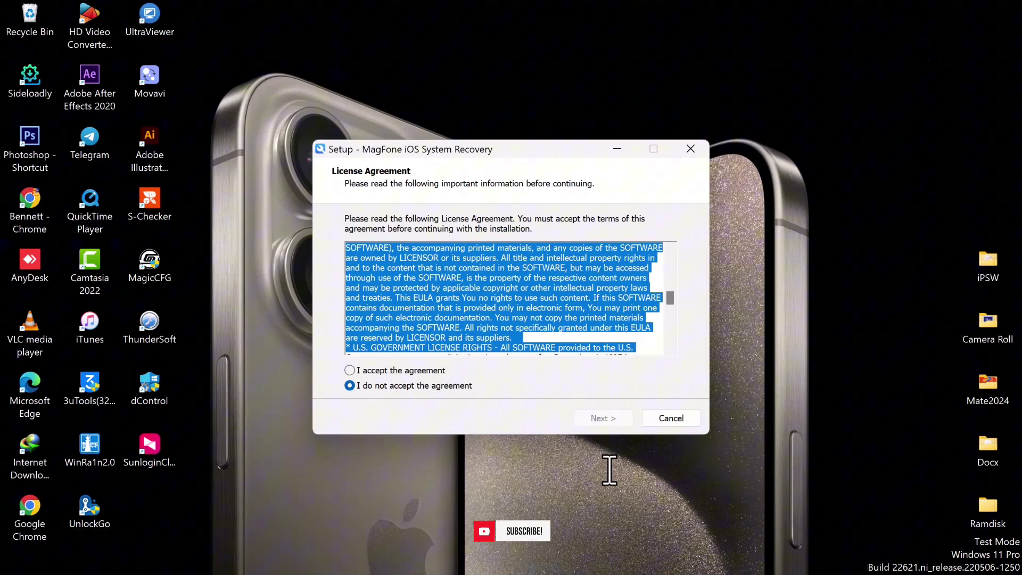
{"action": "left_click", "coordinate": [356, 372]}
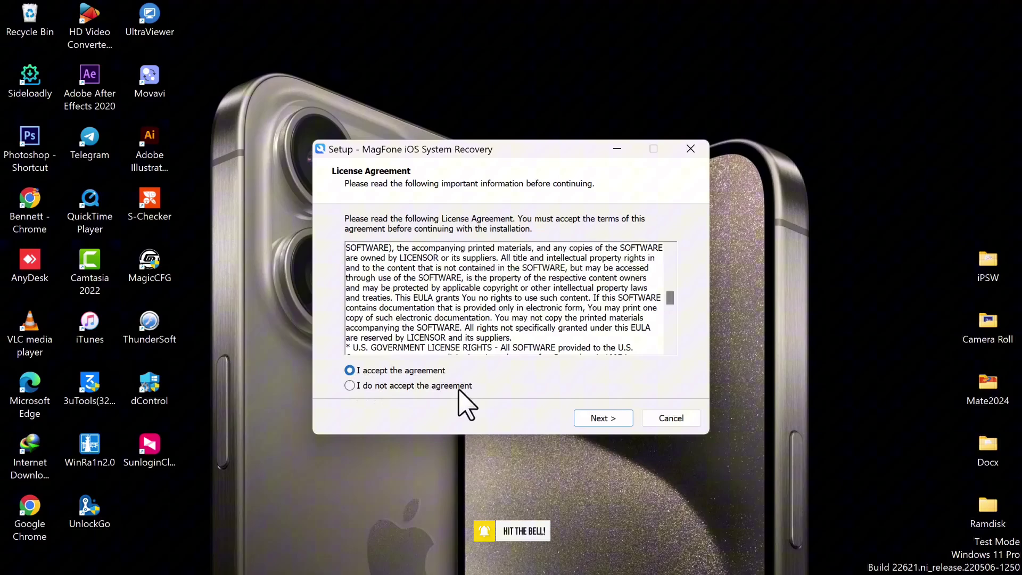
{"action": "left_click", "coordinate": [601, 418]}
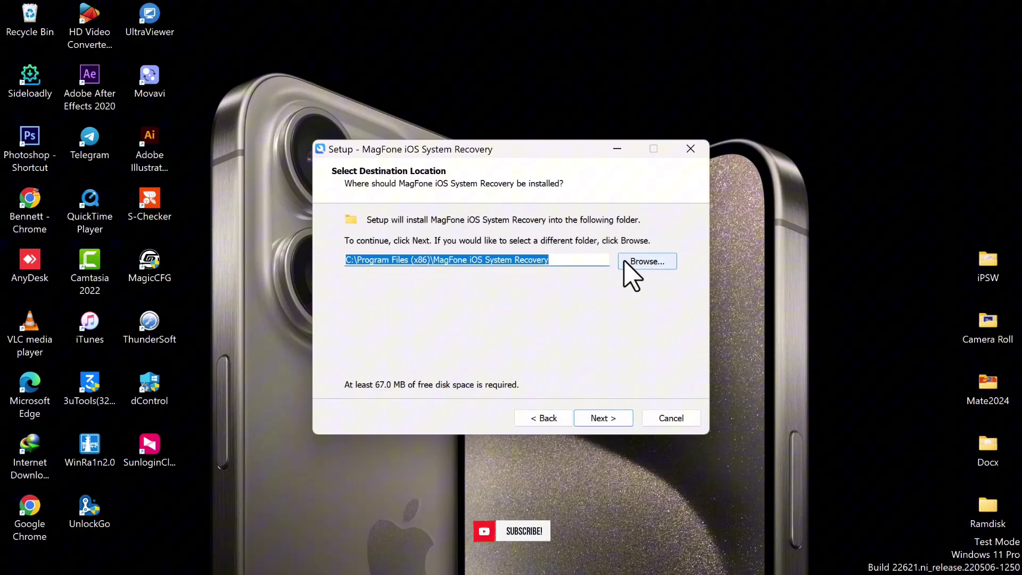
{"action": "left_click", "coordinate": [604, 420]}
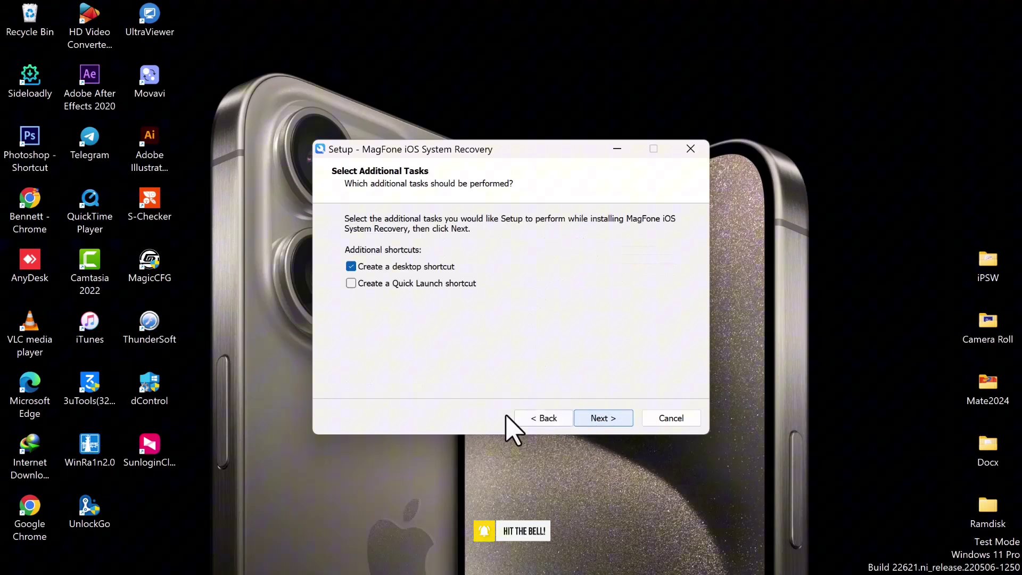
{"action": "left_click", "coordinate": [597, 418]}
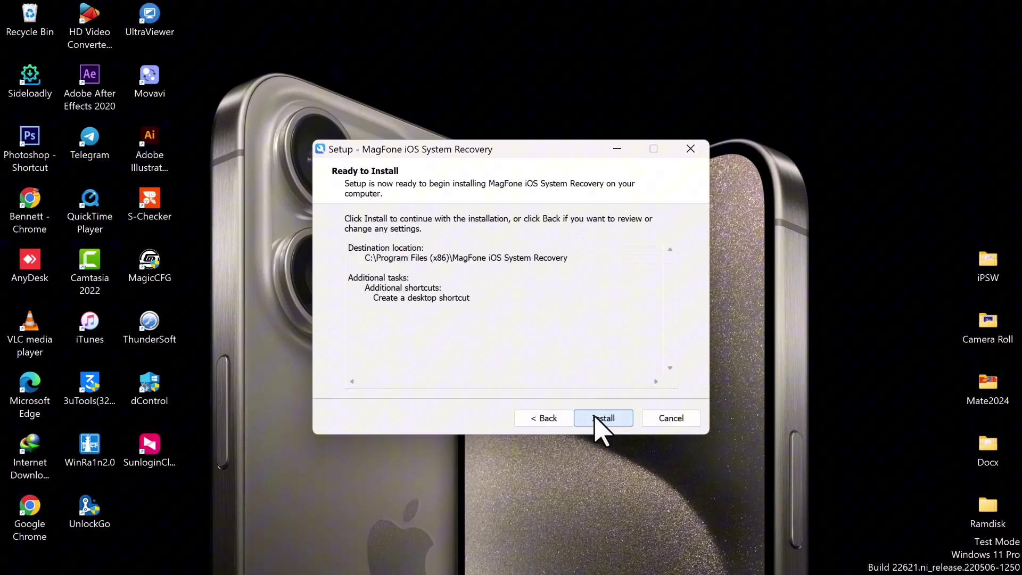
{"action": "left_click", "coordinate": [614, 418]}
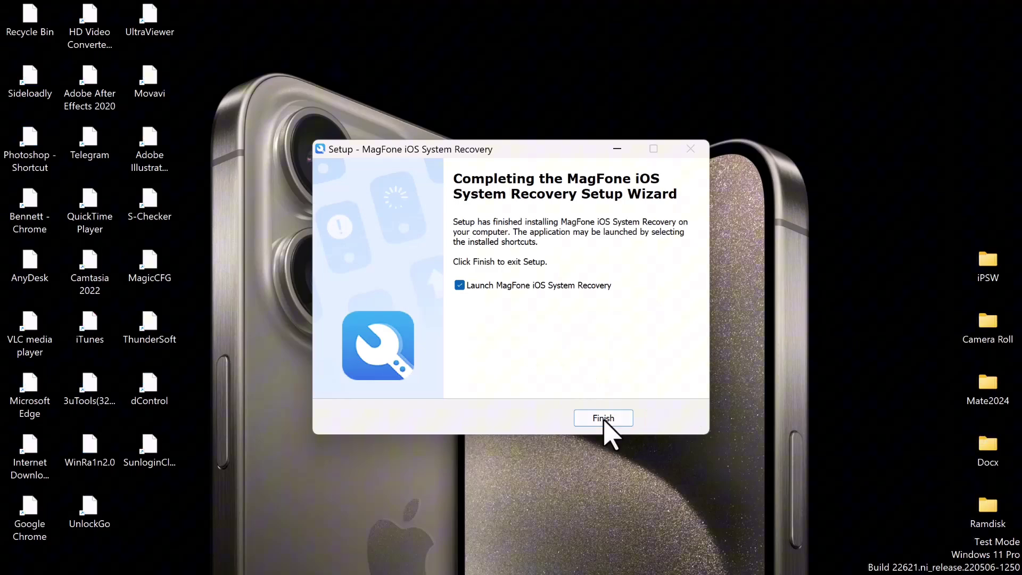
Step: Finish setup with Launch checked and close the Chrome user guide window
{"action": "left_click", "coordinate": [605, 420]}
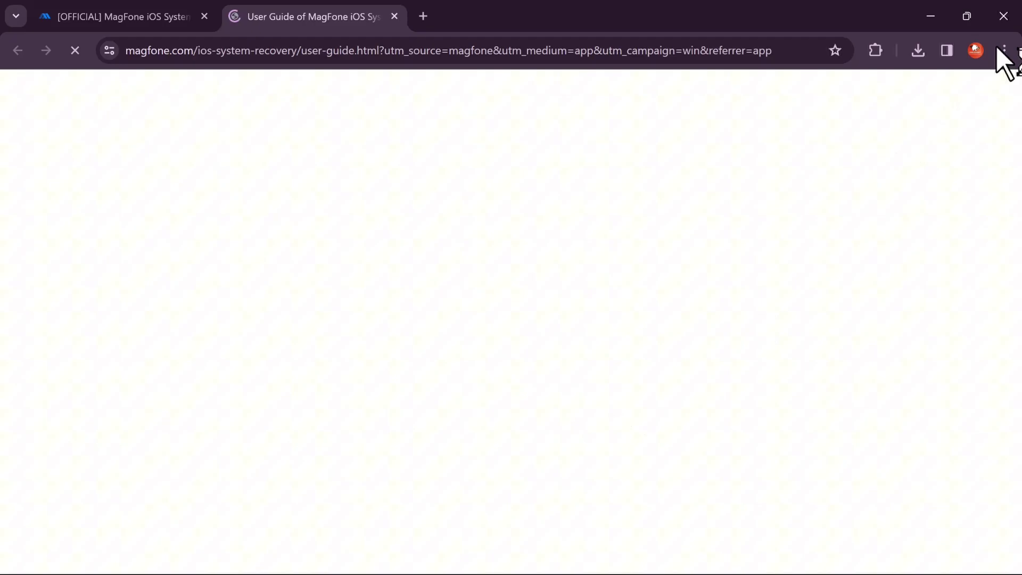
{"action": "left_click", "coordinate": [1004, 16]}
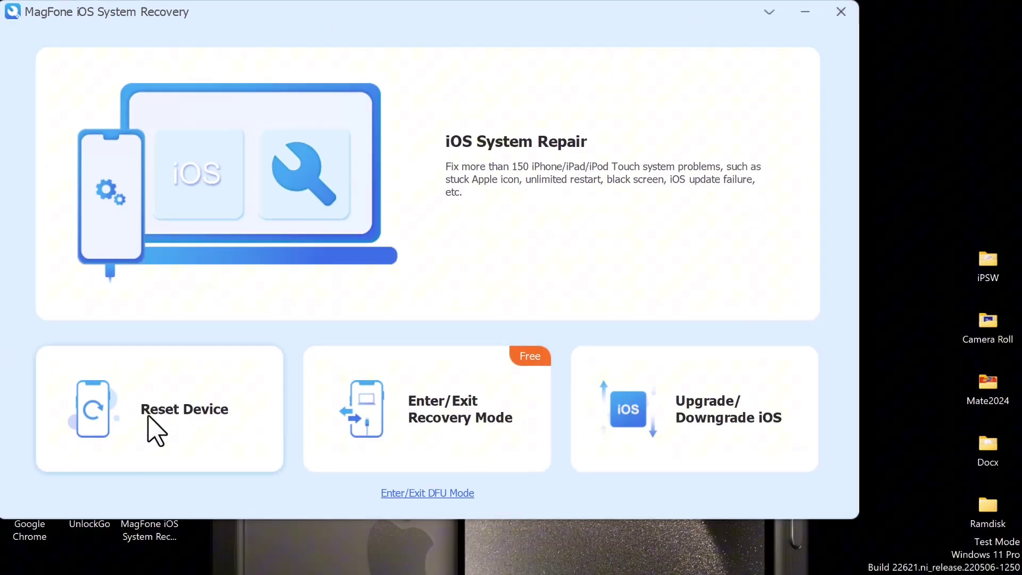
{"action": "left_click", "coordinate": [201, 416]}
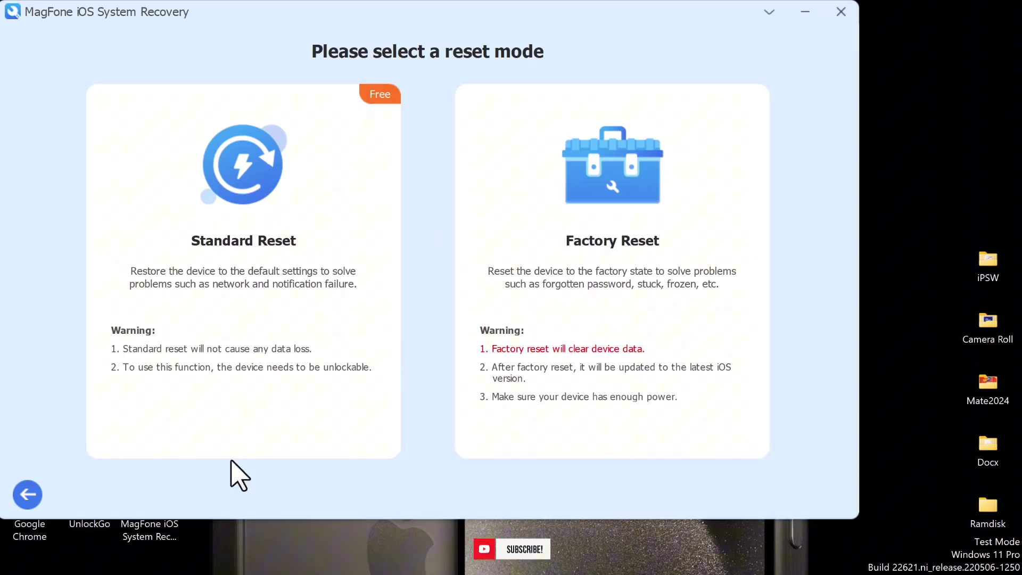
{"action": "left_click", "coordinate": [28, 495]}
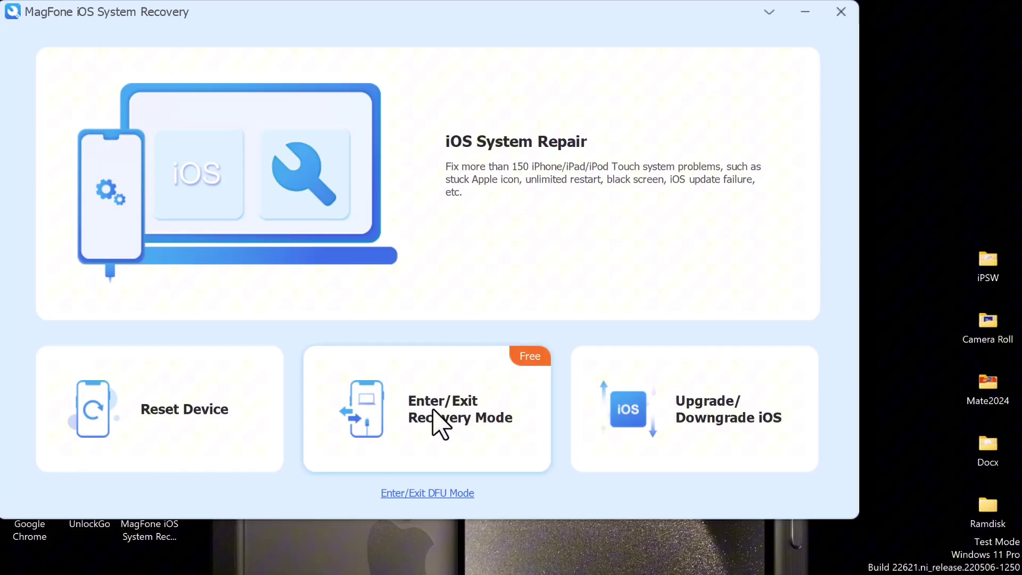
{"action": "left_click", "coordinate": [701, 421]}
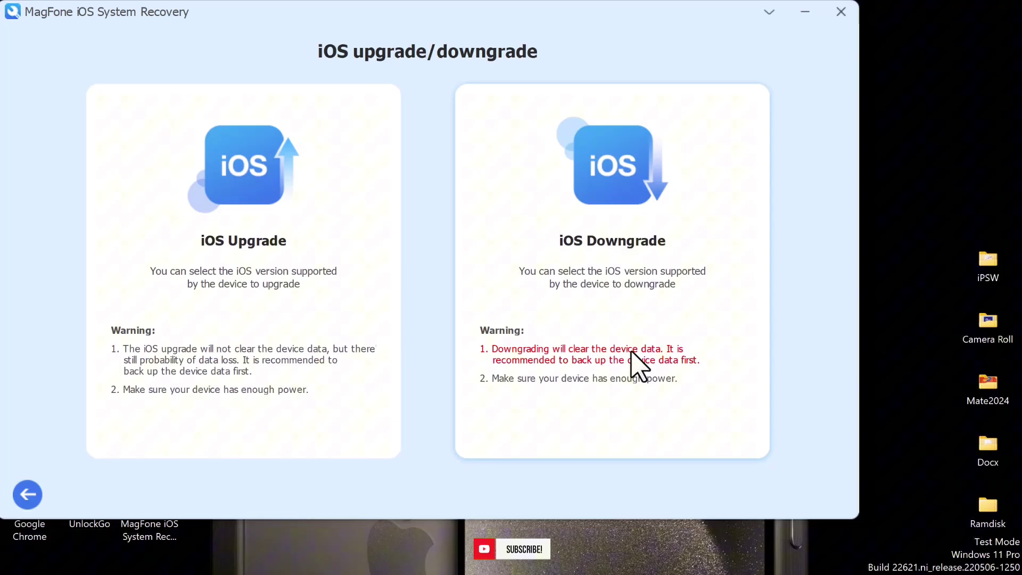
{"action": "left_click", "coordinate": [27, 497]}
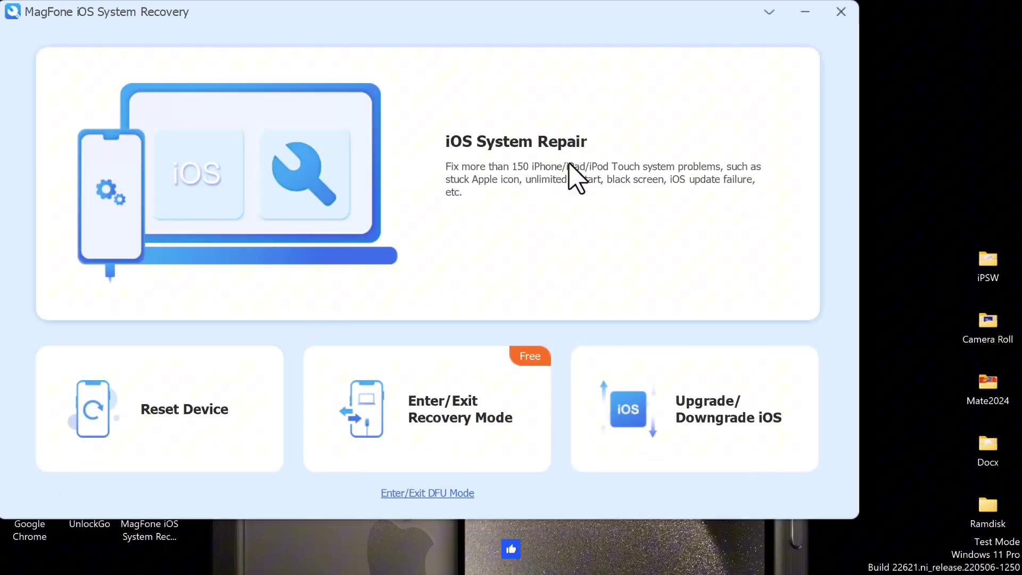
Step: Browse the Device Problems, Screen Stuck and Apple Driver Error lists, ending on Mode Stuck
{"action": "left_click", "coordinate": [439, 179]}
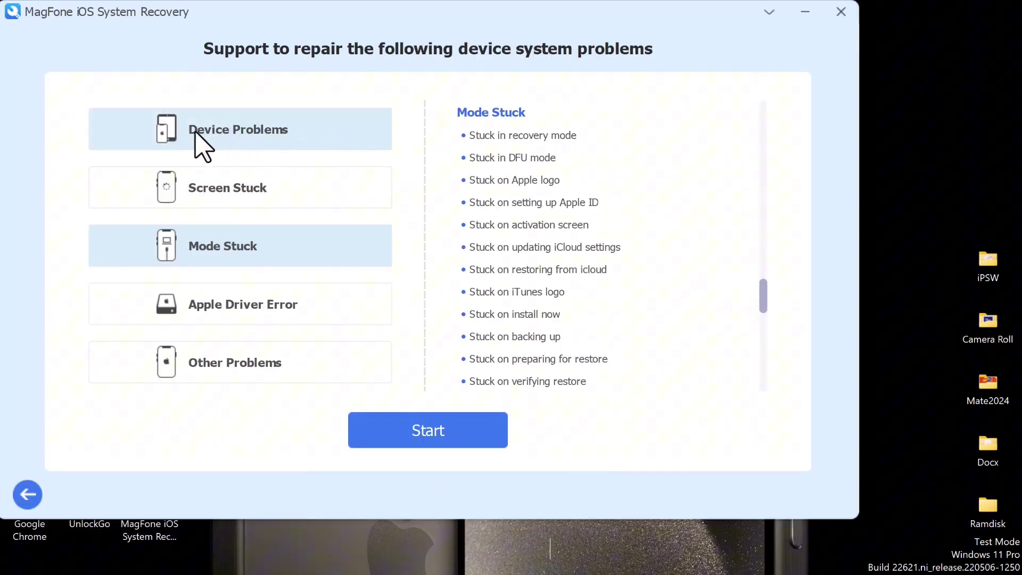
{"action": "left_click", "coordinate": [211, 134]}
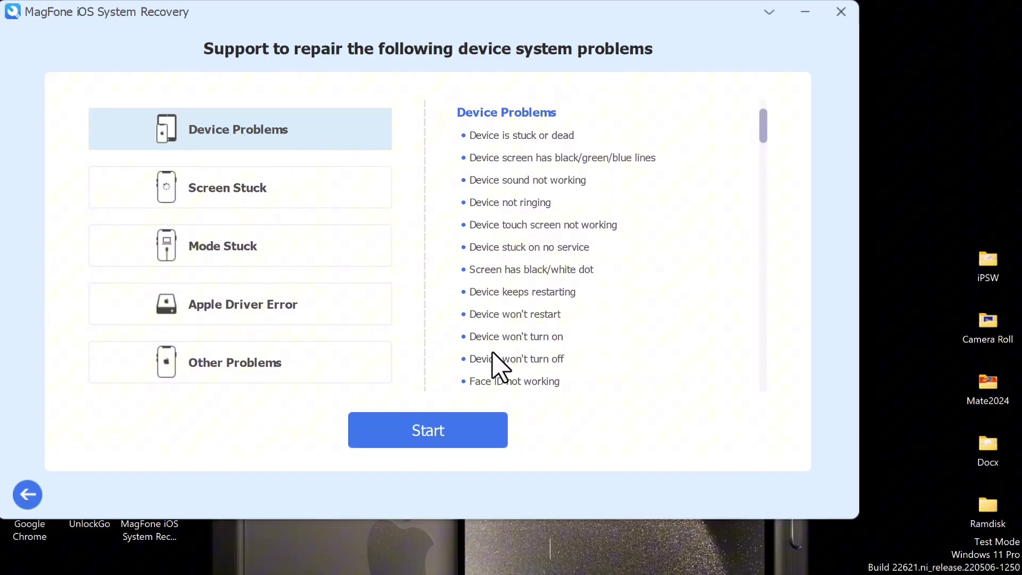
{"action": "left_click", "coordinate": [234, 189]}
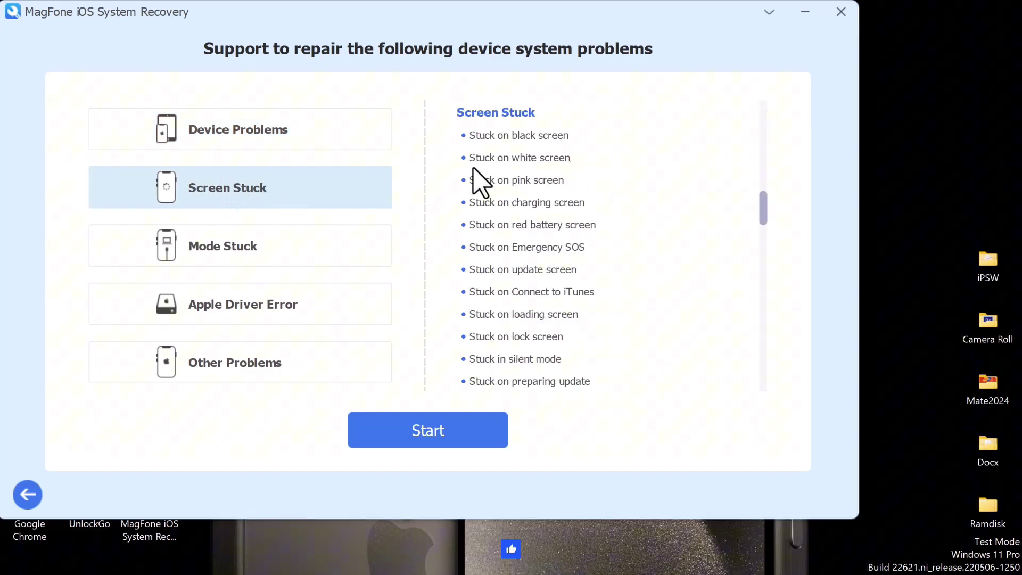
{"action": "left_click", "coordinate": [264, 257]}
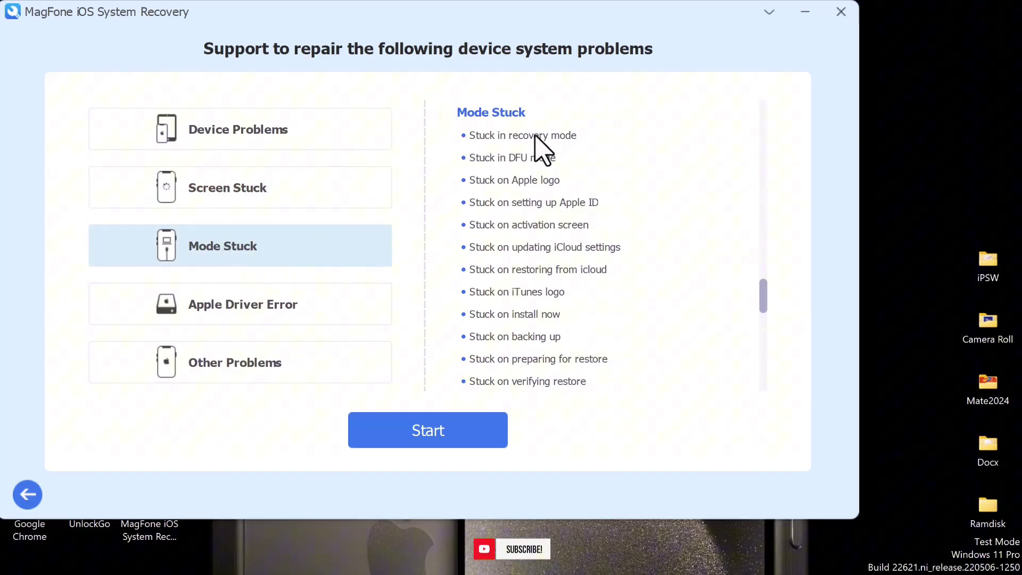
{"action": "left_click", "coordinate": [208, 324]}
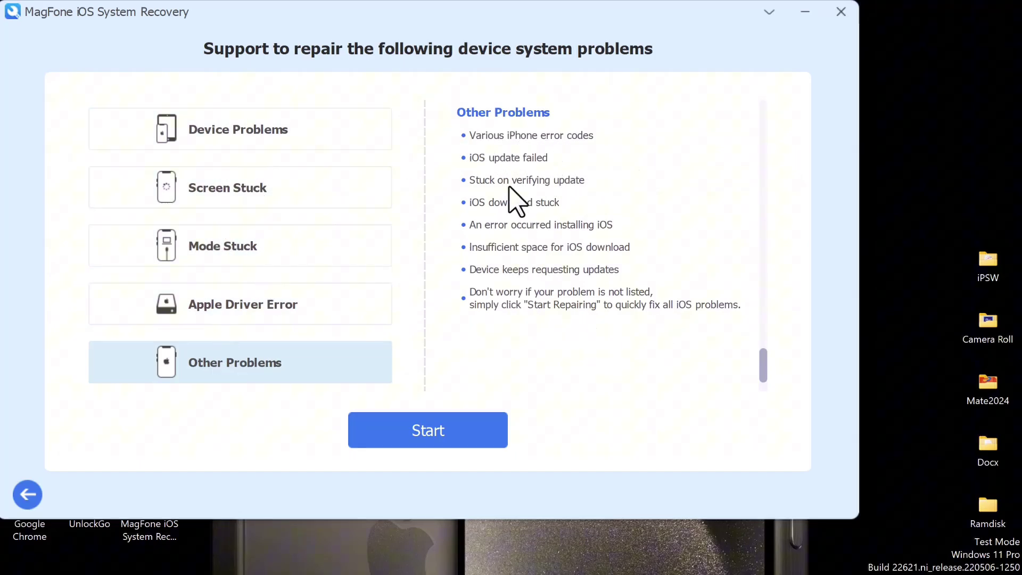
{"action": "left_click", "coordinate": [234, 254]}
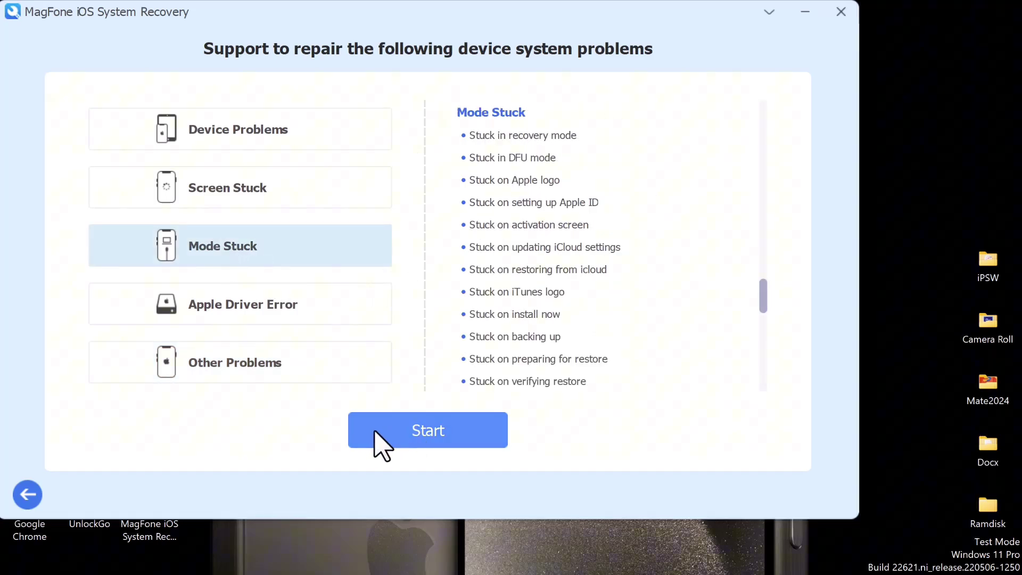
Step: Choose Deep Repair and view recovery steps for iPhone 7/7 Plus and other iDevices
{"action": "left_click", "coordinate": [438, 435]}
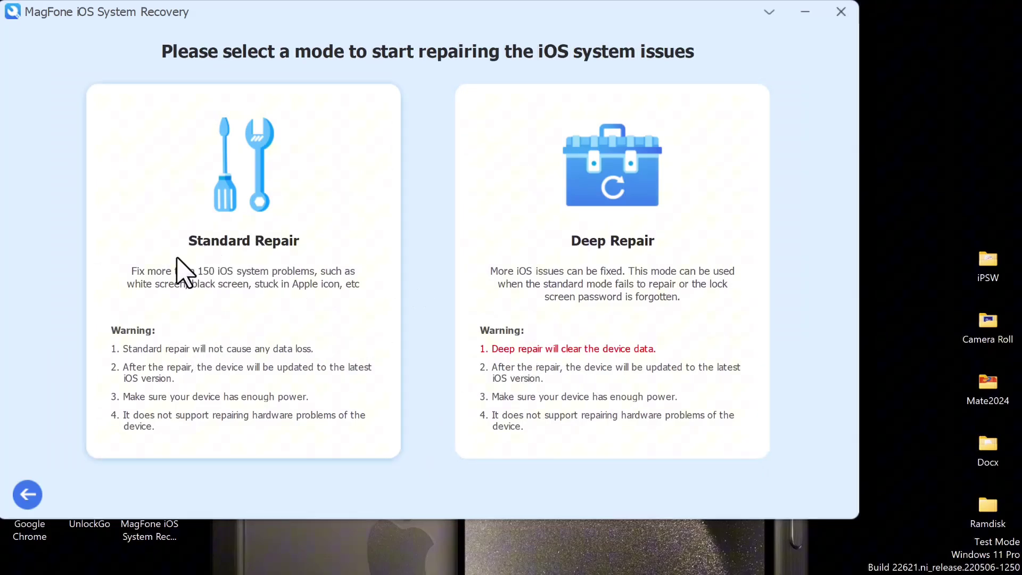
{"action": "left_click", "coordinate": [563, 353]}
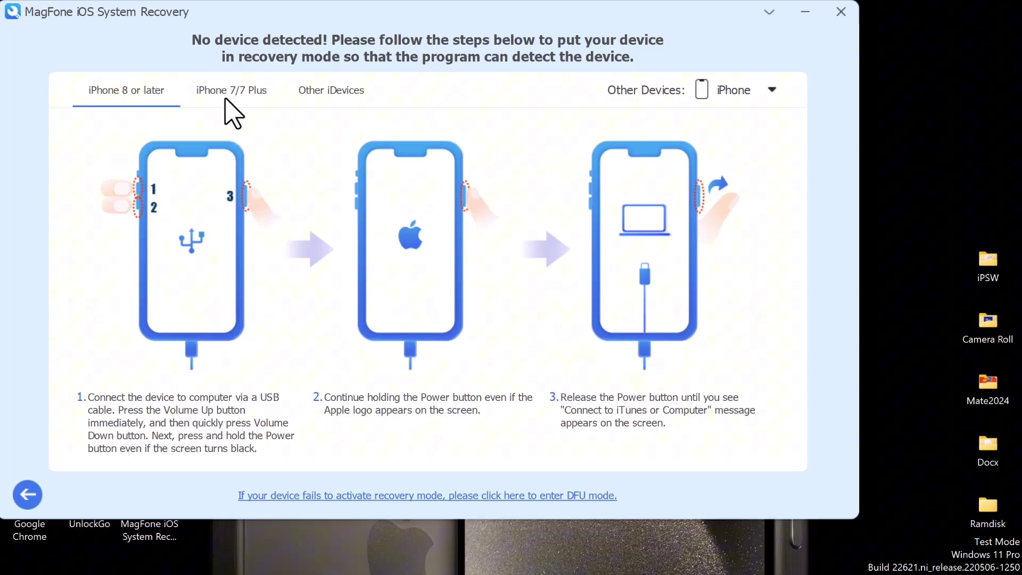
{"action": "left_click", "coordinate": [240, 92]}
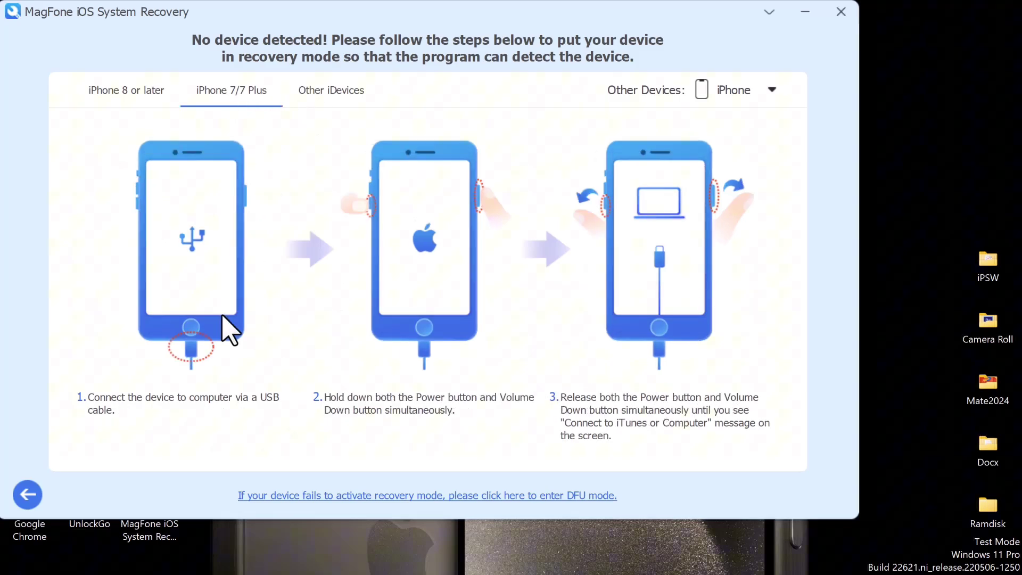
{"action": "left_click", "coordinate": [310, 99]}
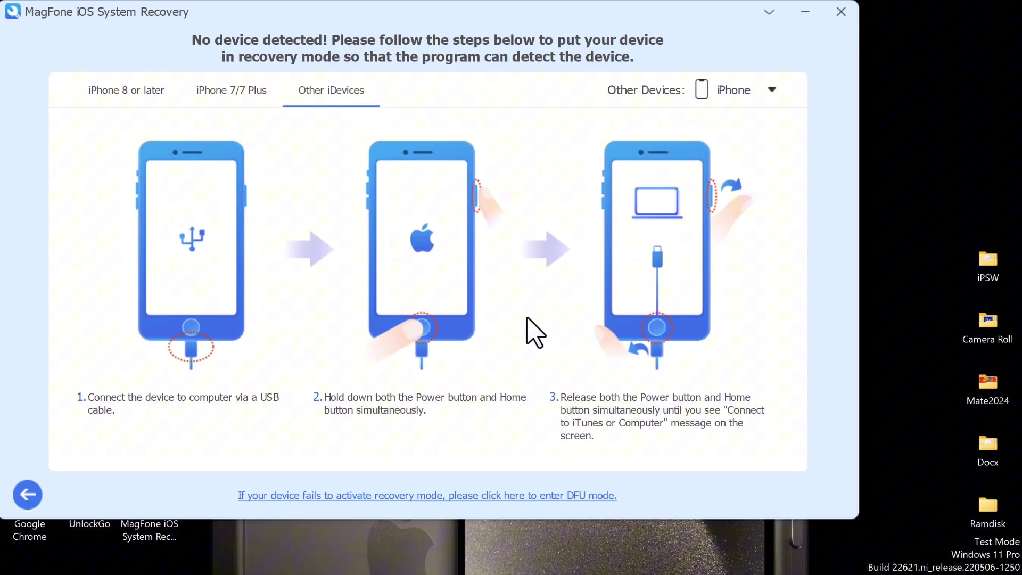
Step: Review the recovery-mode steps for iPad and iPod touch in the device-type list
{"action": "left_click", "coordinate": [759, 94]}
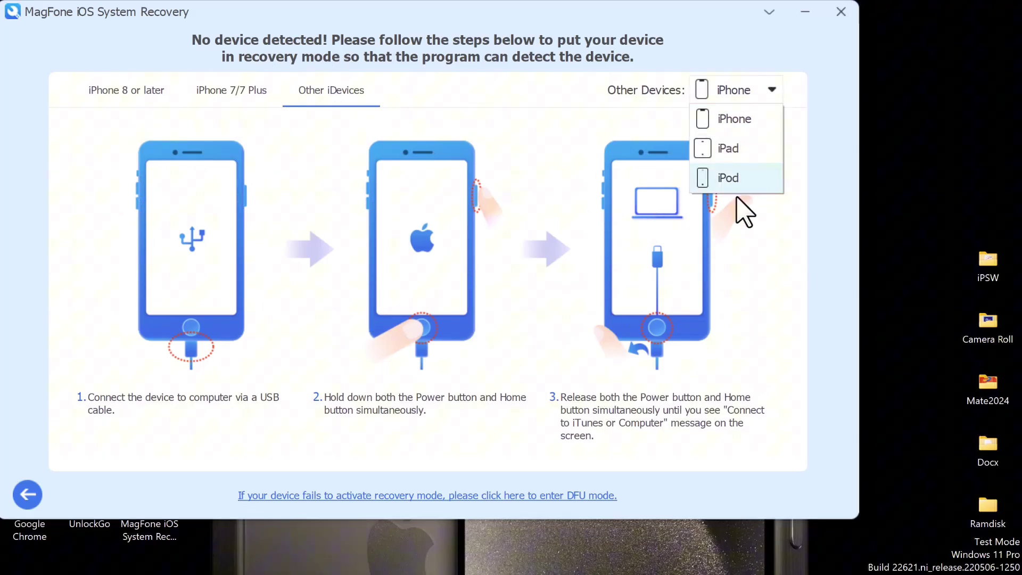
{"action": "left_click", "coordinate": [739, 151]}
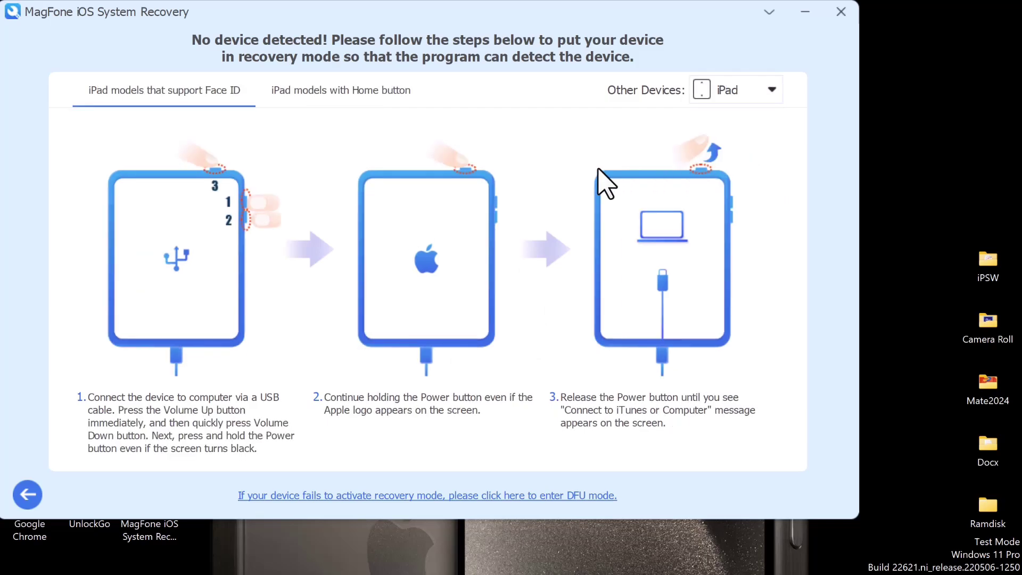
{"action": "left_click", "coordinate": [765, 95]}
{"action": "left_click", "coordinate": [736, 177]}
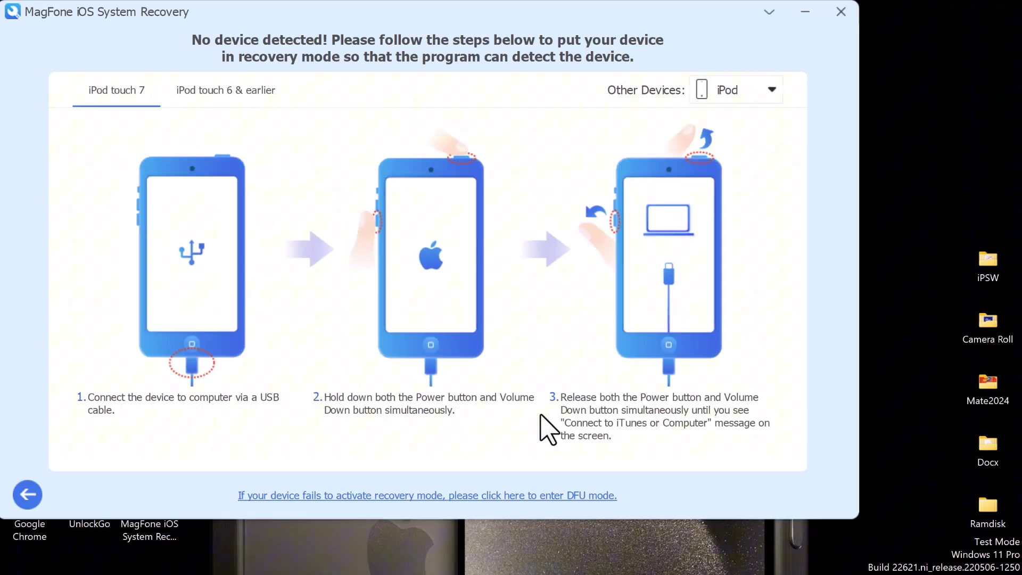
{"action": "left_click", "coordinate": [770, 90]}
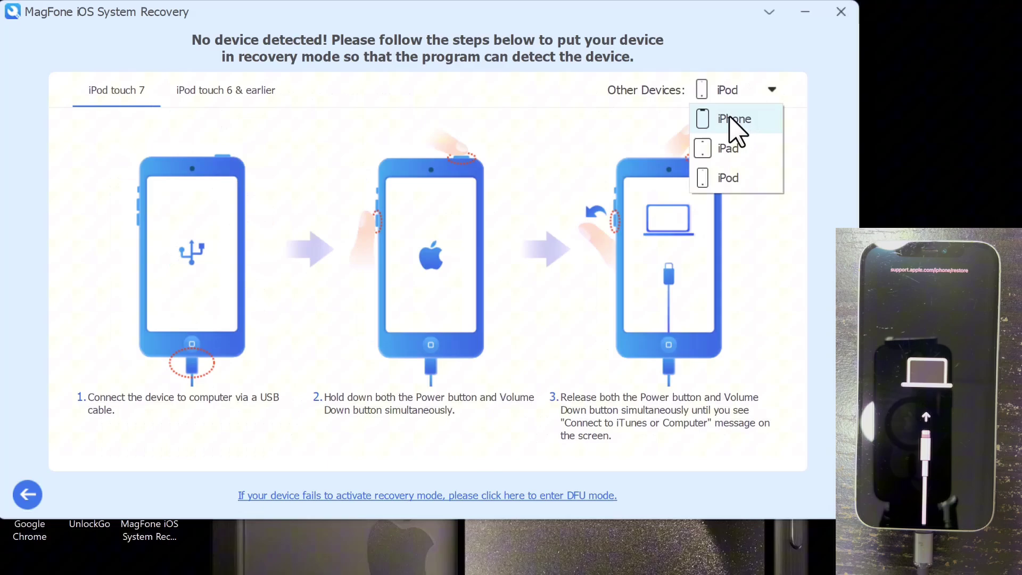
Step: Return to the iPhone steps, then keep firmware version 17.2 for the detected iPhone 12
{"action": "left_click", "coordinate": [734, 121]}
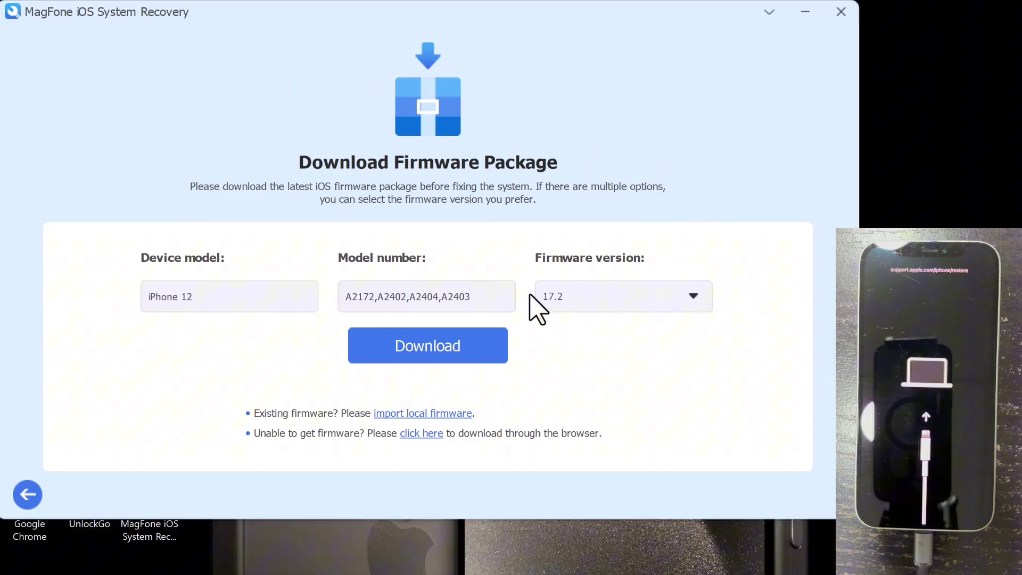
{"action": "left_click", "coordinate": [697, 294]}
{"action": "left_click", "coordinate": [620, 342]}
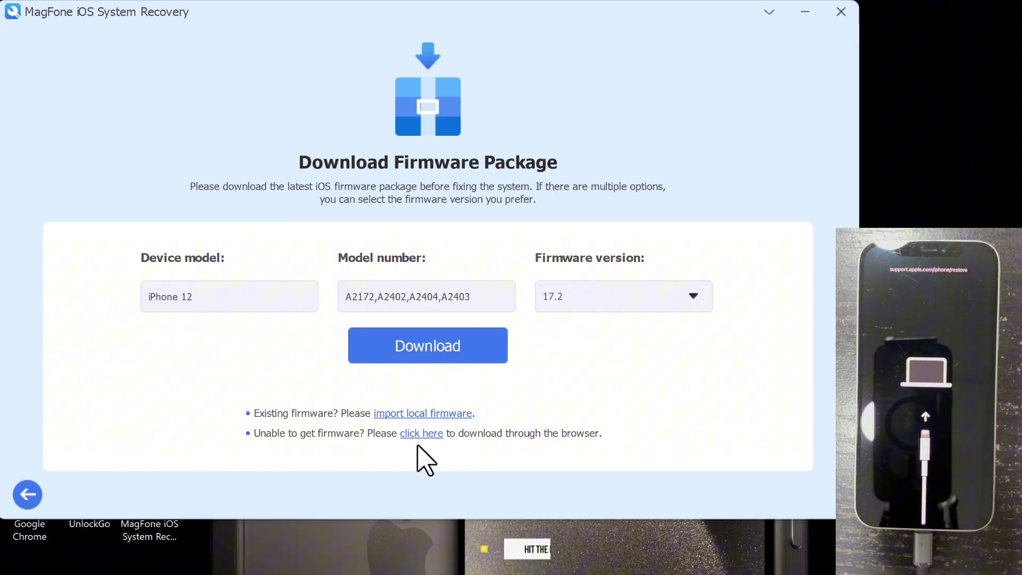
Step: Import iPhone13,2,iPhone13,3_17.2_21C62_Restore from Desktop > iPSW as local firmware
{"action": "left_click", "coordinate": [419, 413]}
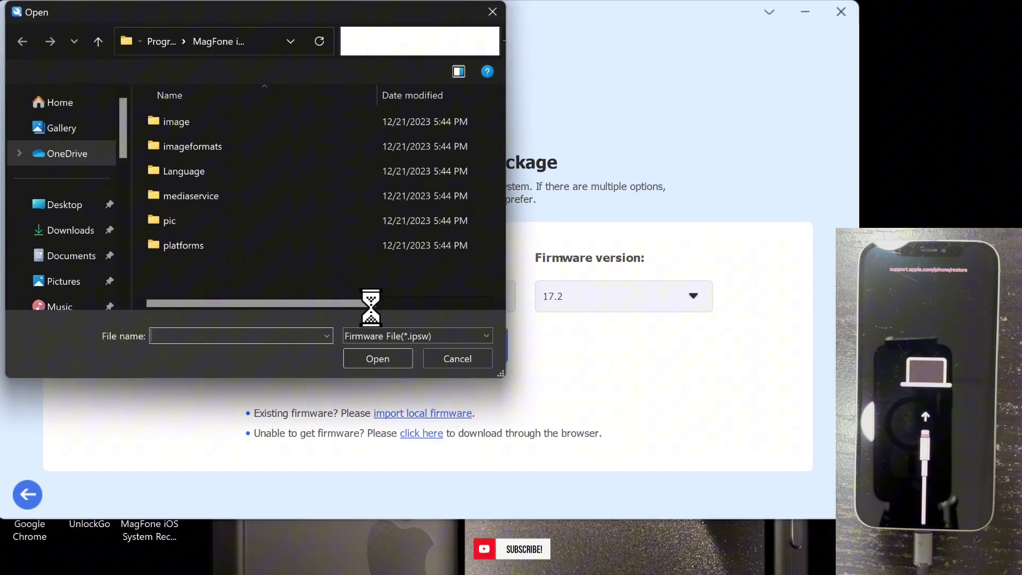
{"action": "scroll", "coordinate": [95, 240], "scroll_direction": "down", "scroll_amount": 10}
{"action": "scroll", "coordinate": [81, 192], "scroll_direction": "up", "scroll_amount": 5}
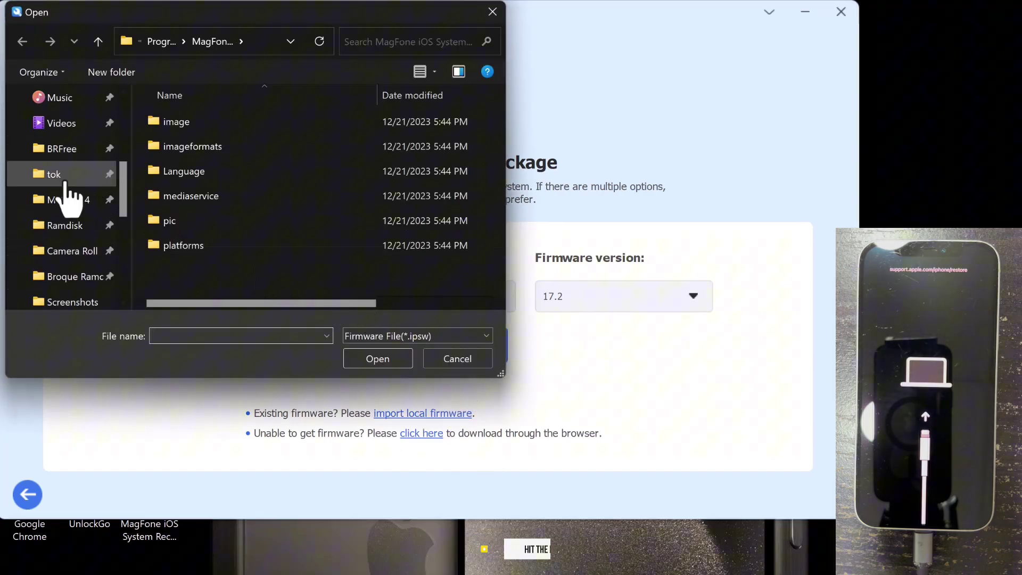
{"action": "scroll", "coordinate": [77, 228], "scroll_direction": "up", "scroll_amount": 3}
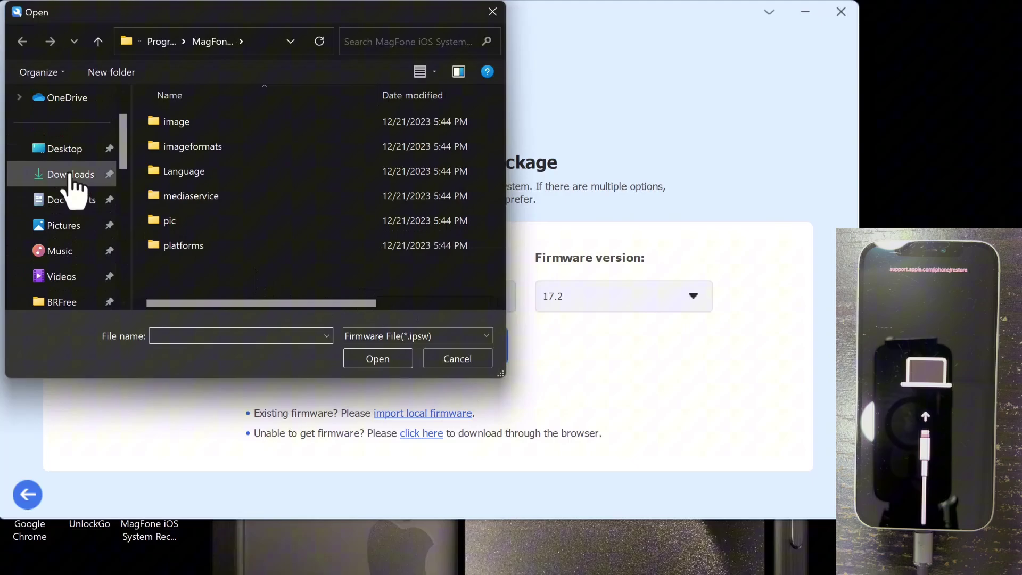
{"action": "left_click", "coordinate": [68, 151]}
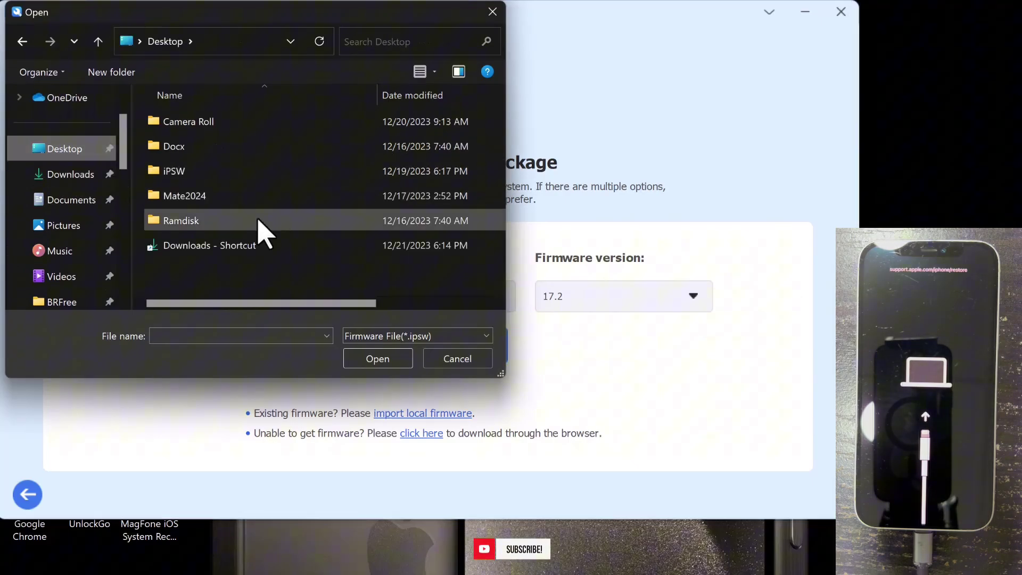
{"action": "double_click", "coordinate": [211, 173]}
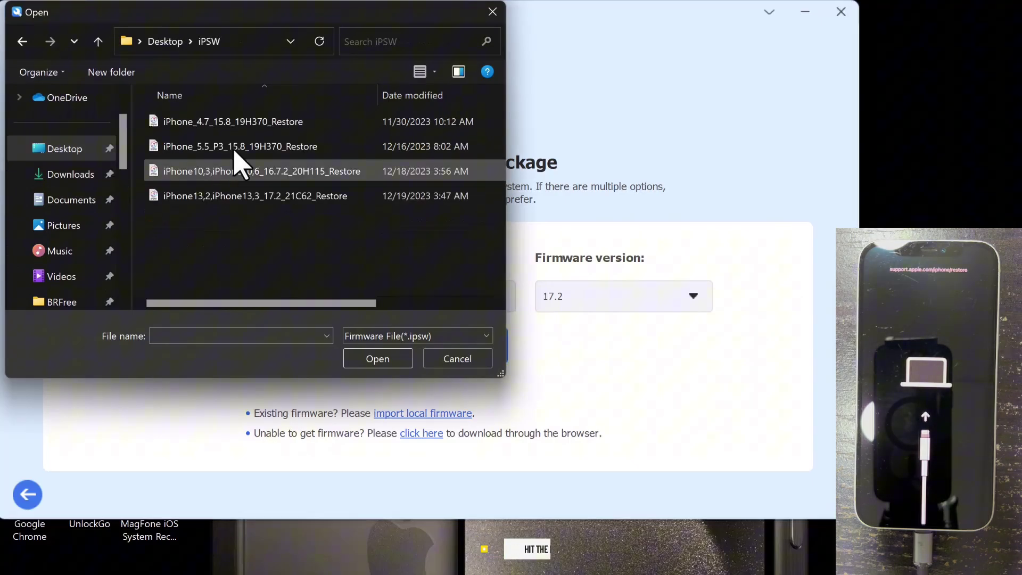
{"action": "double_click", "coordinate": [212, 196]}
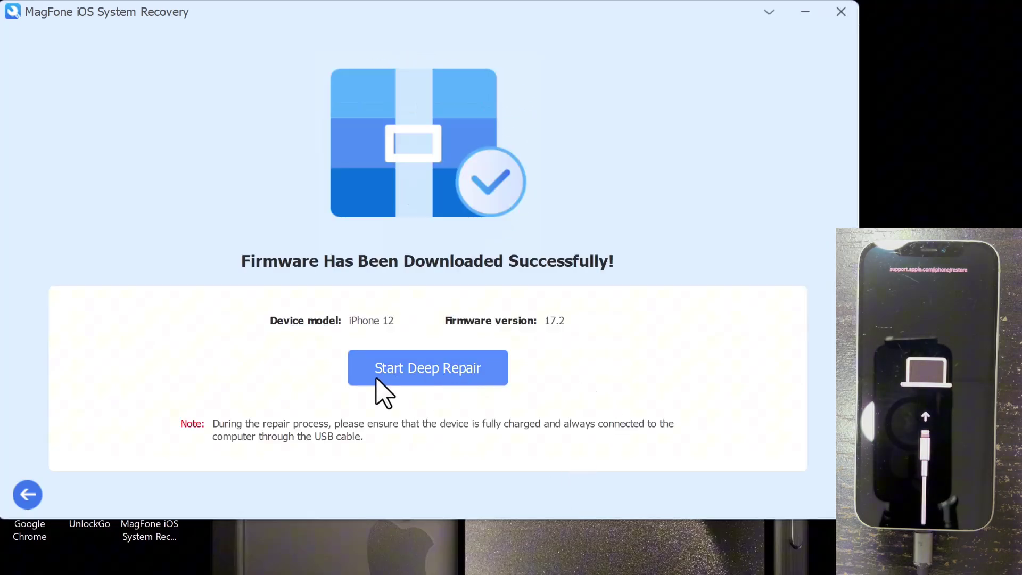
Step: Start the Deep Repair and confirm the repair despite the data-erasure warning
{"action": "left_click", "coordinate": [397, 384]}
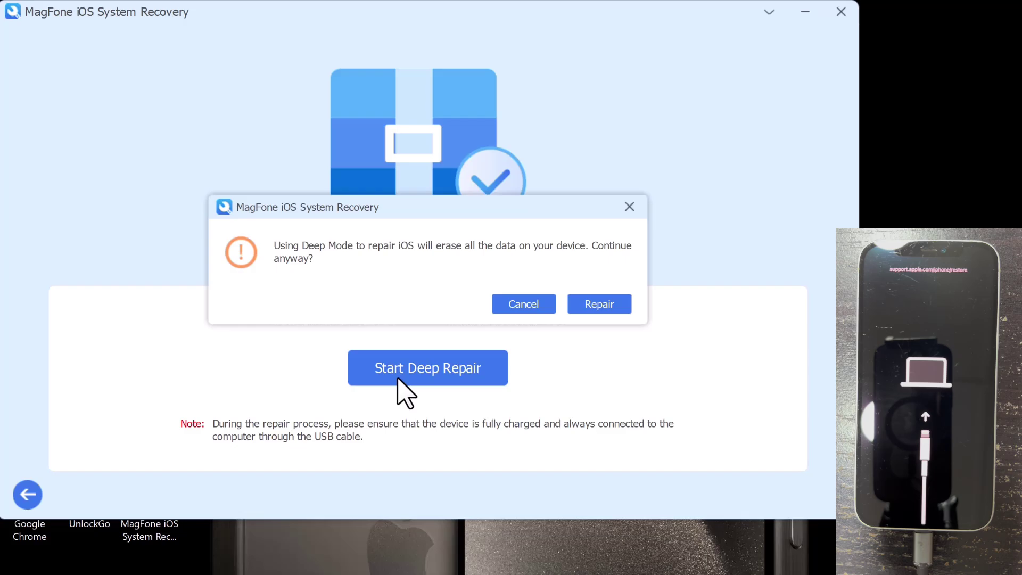
{"action": "left_click", "coordinate": [603, 306]}
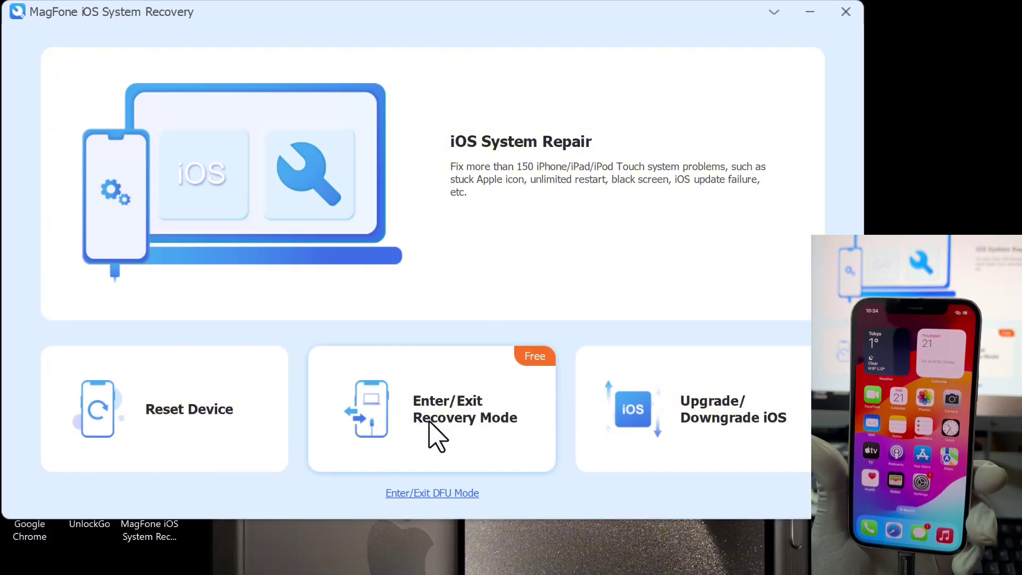
Step: Enter recovery mode with the Enter/Exit Recovery Mode tool and dismiss the success message
{"action": "left_click", "coordinate": [456, 435]}
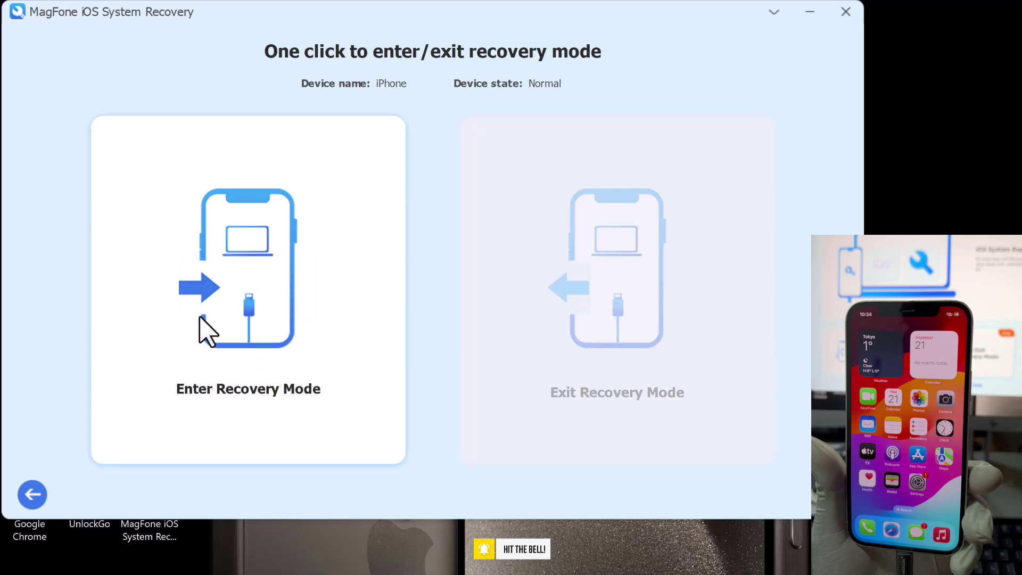
{"action": "left_click", "coordinate": [253, 304]}
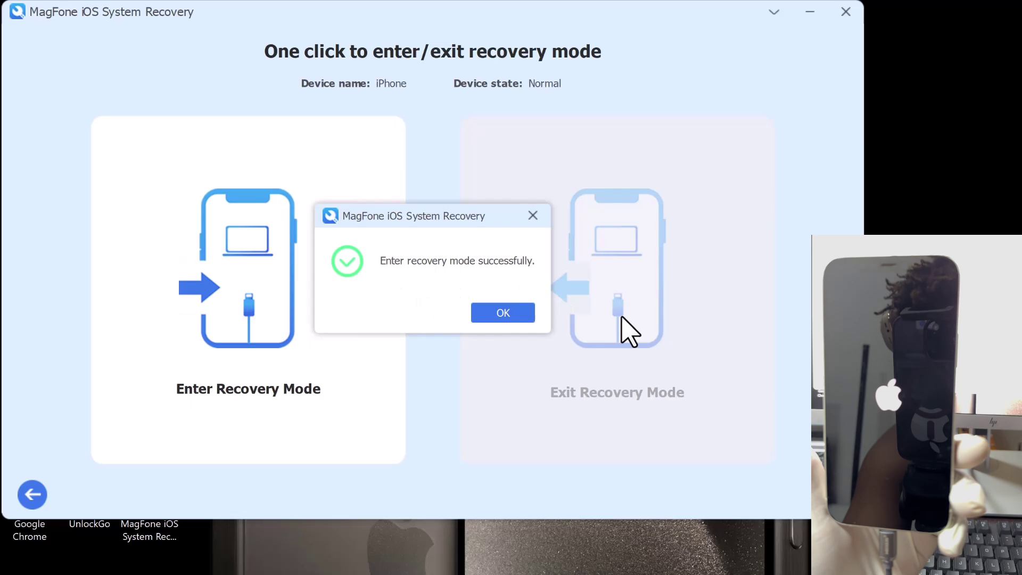
{"action": "left_click", "coordinate": [503, 316]}
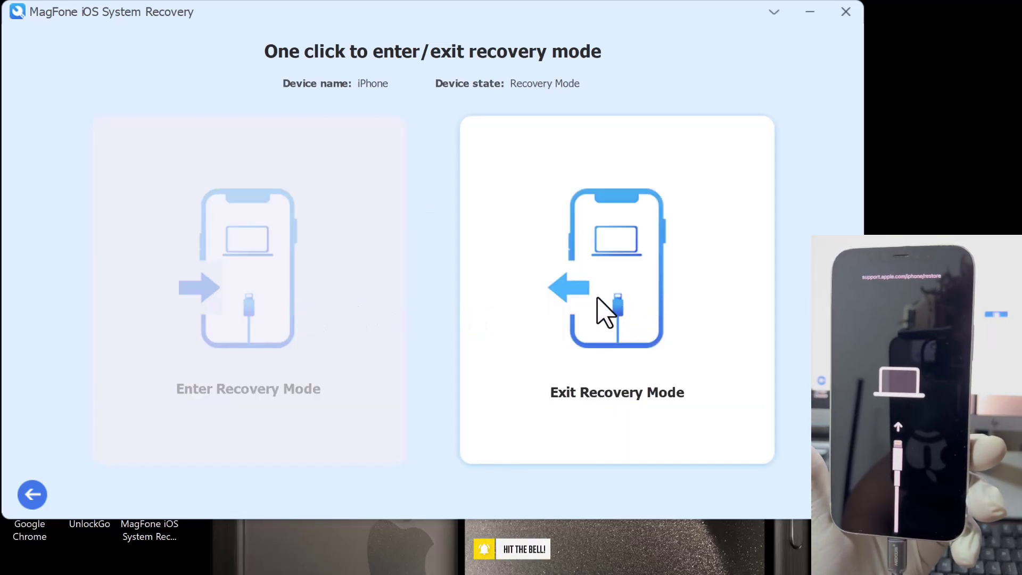
Step: Exit recovery mode, dismiss the success message and go back to the main menu
{"action": "left_click", "coordinate": [605, 312]}
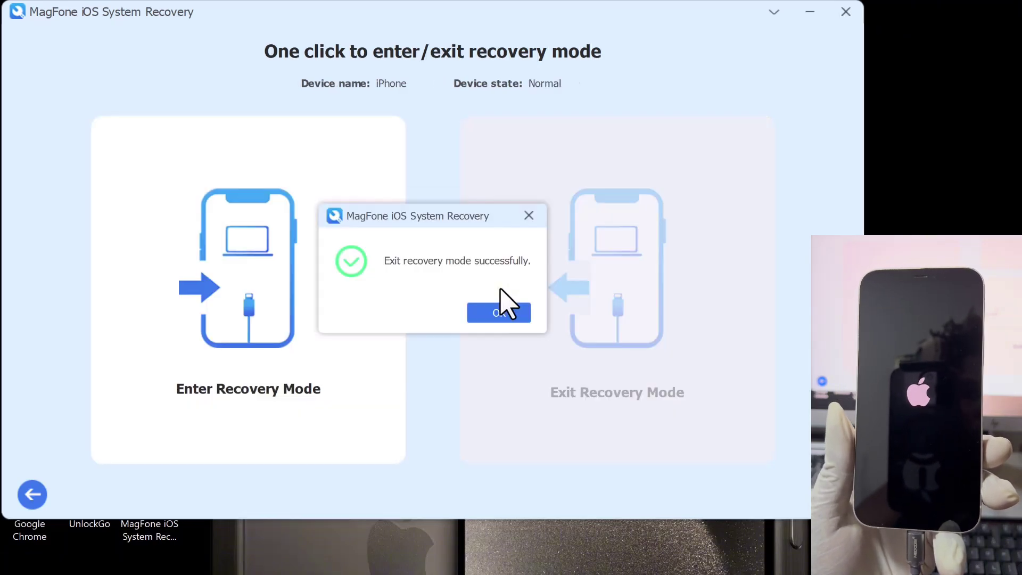
{"action": "left_click", "coordinate": [499, 313]}
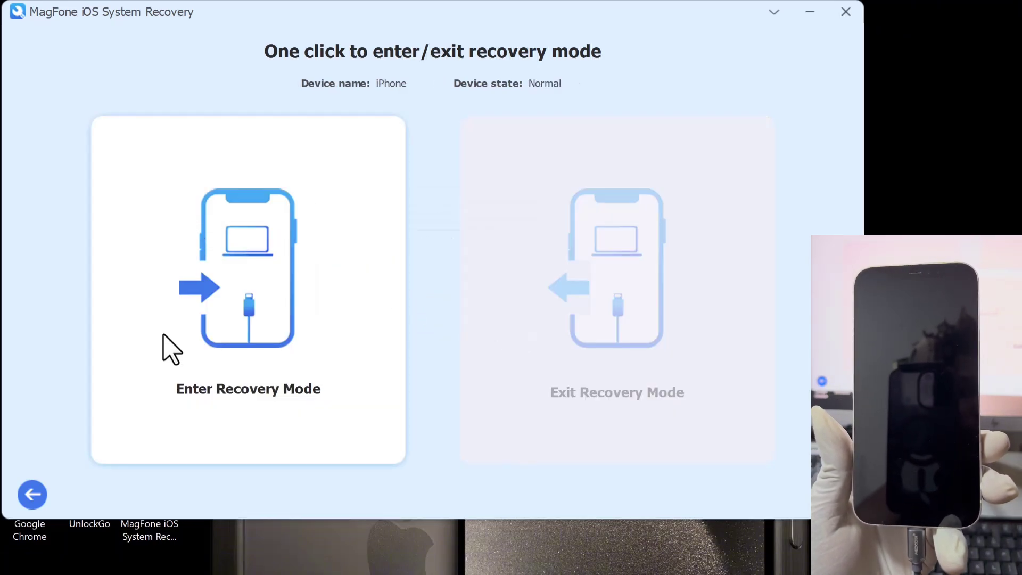
{"action": "left_click", "coordinate": [32, 494]}
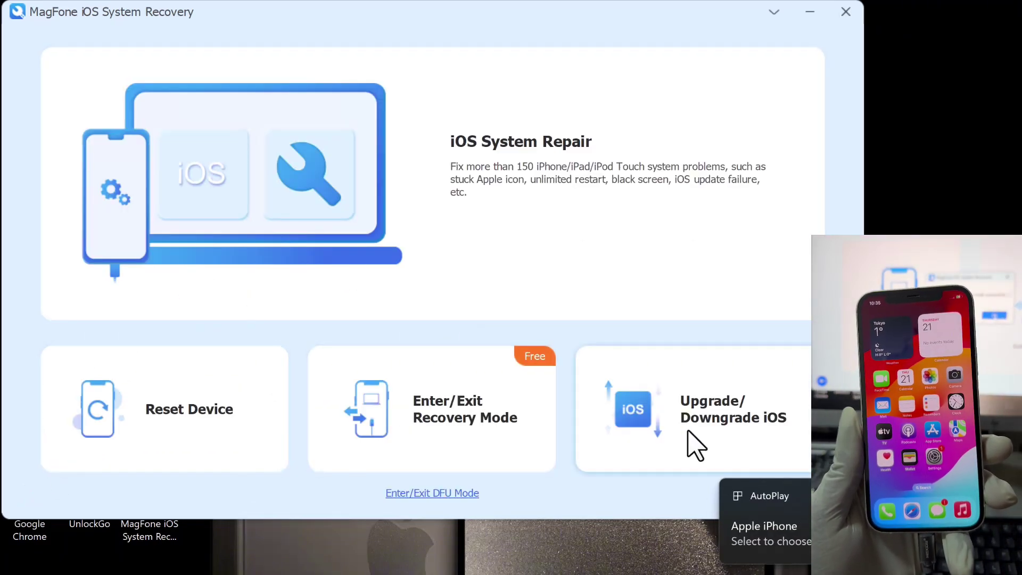